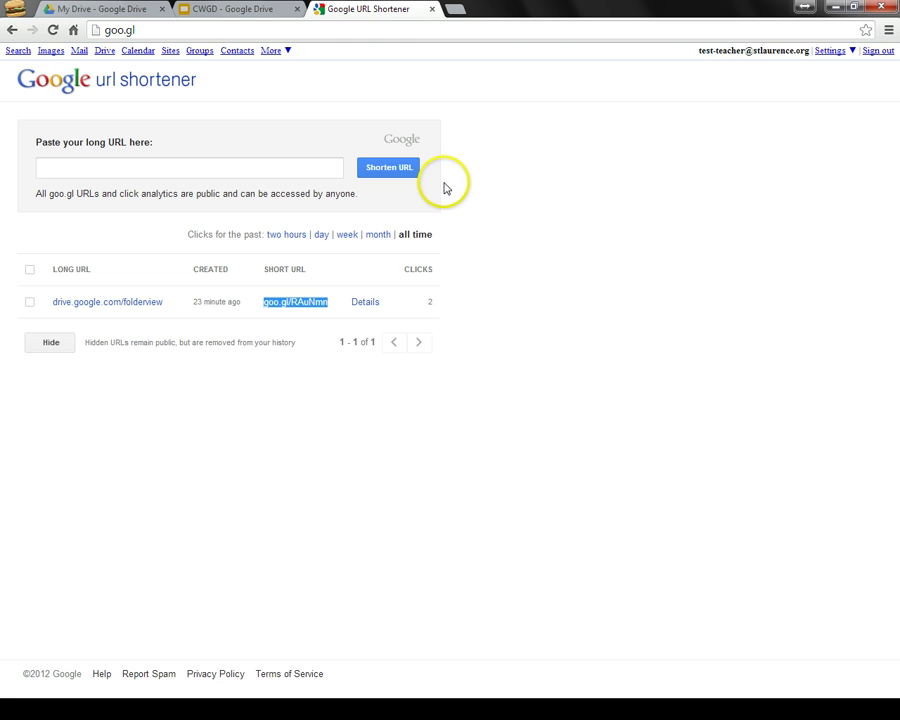
key(alt+Tab)
key(alt+Tab)
key(alt+Tab)
key(alt+Tab)
key(alt+Tab)
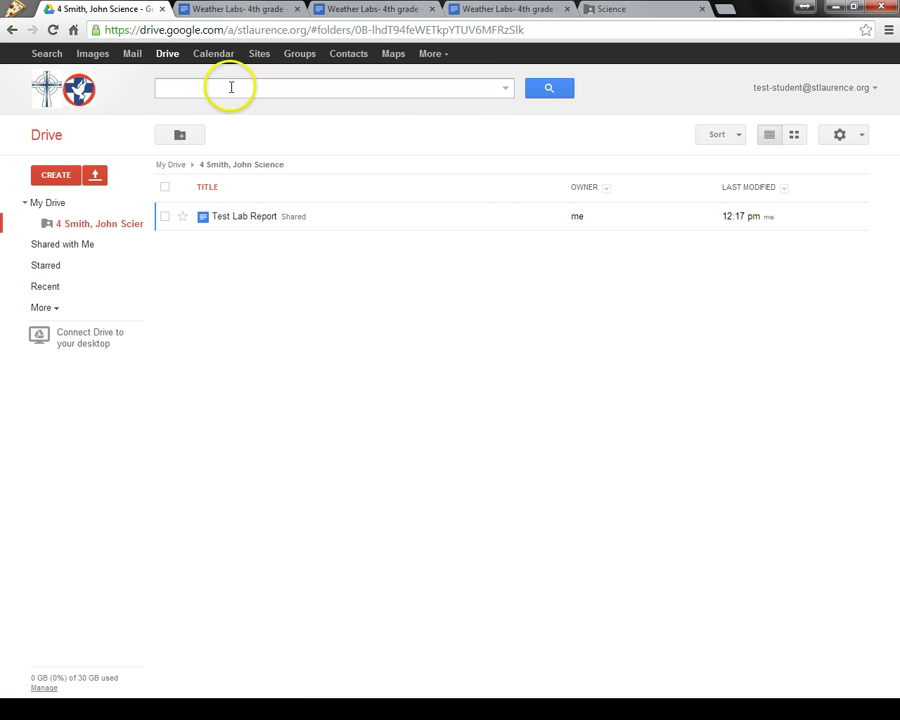
click(225, 30)
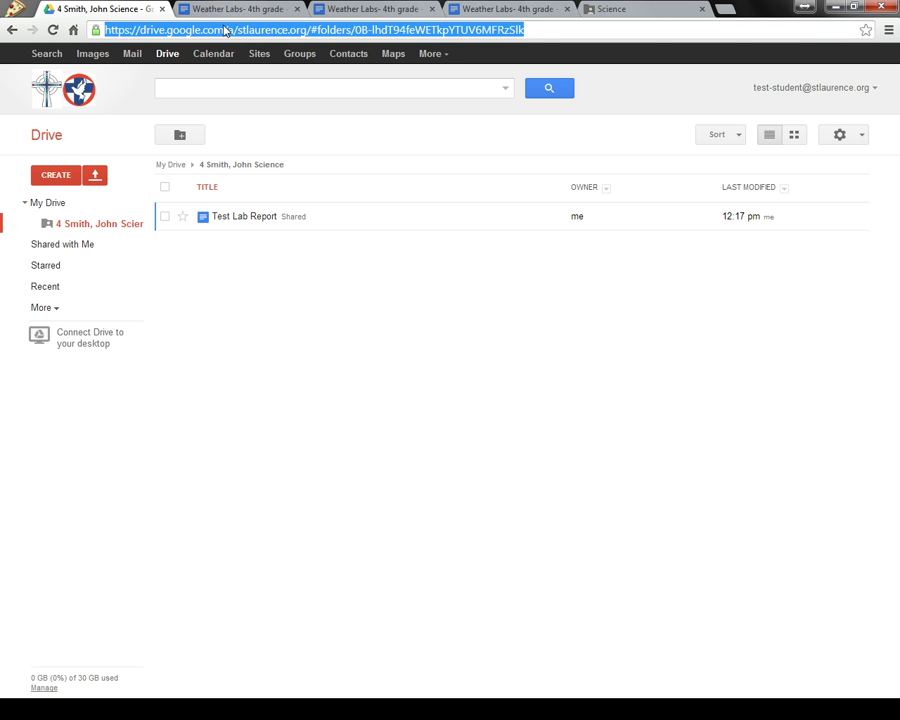
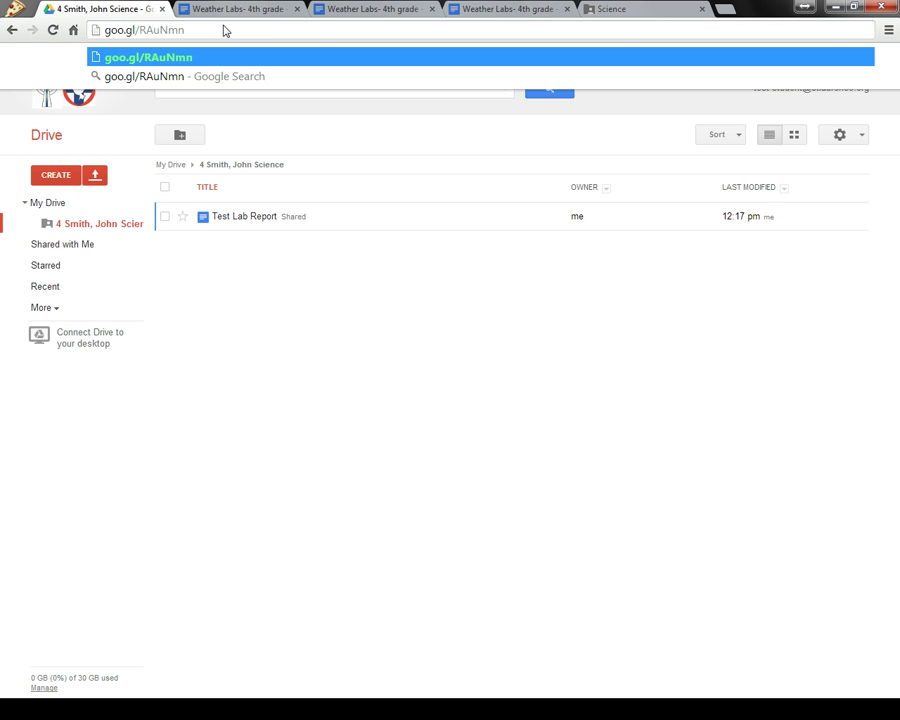
click(252, 30)
key(Return)
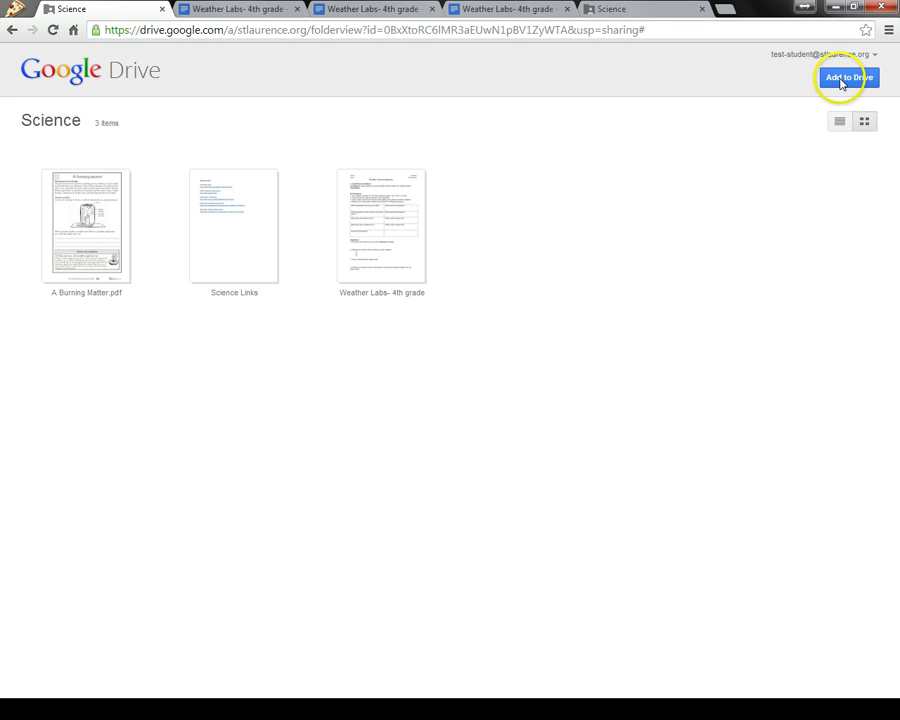
Add the shared Science folder to My Drive and open it there
click(840, 80)
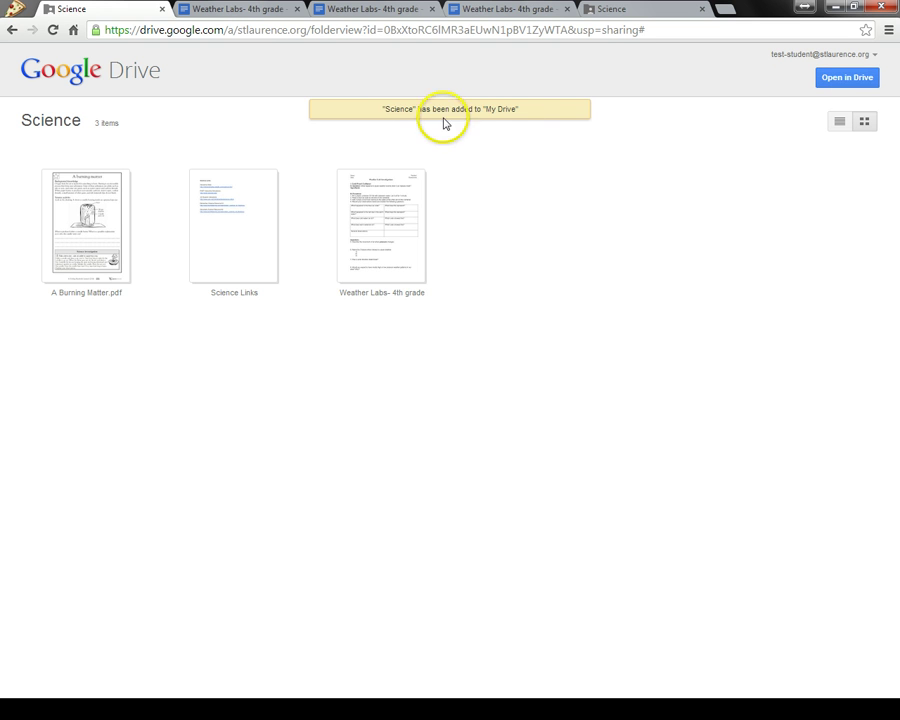
click(825, 82)
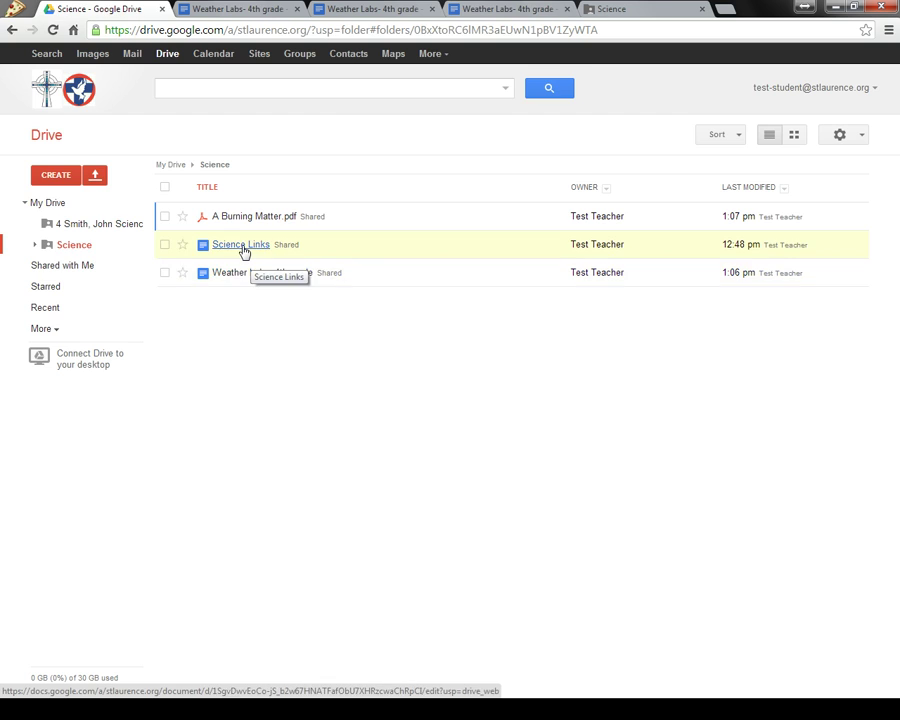
View the Science Links document, then close it and the leftover Weather Labs and Science tabs
click(243, 248)
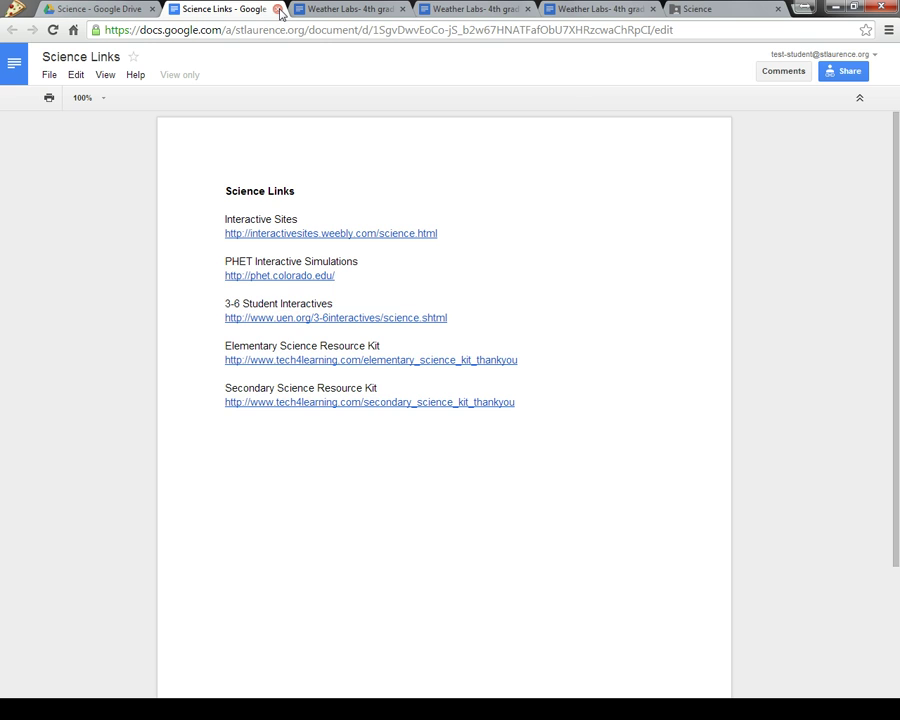
click(278, 9)
click(278, 9)
click(278, 9)
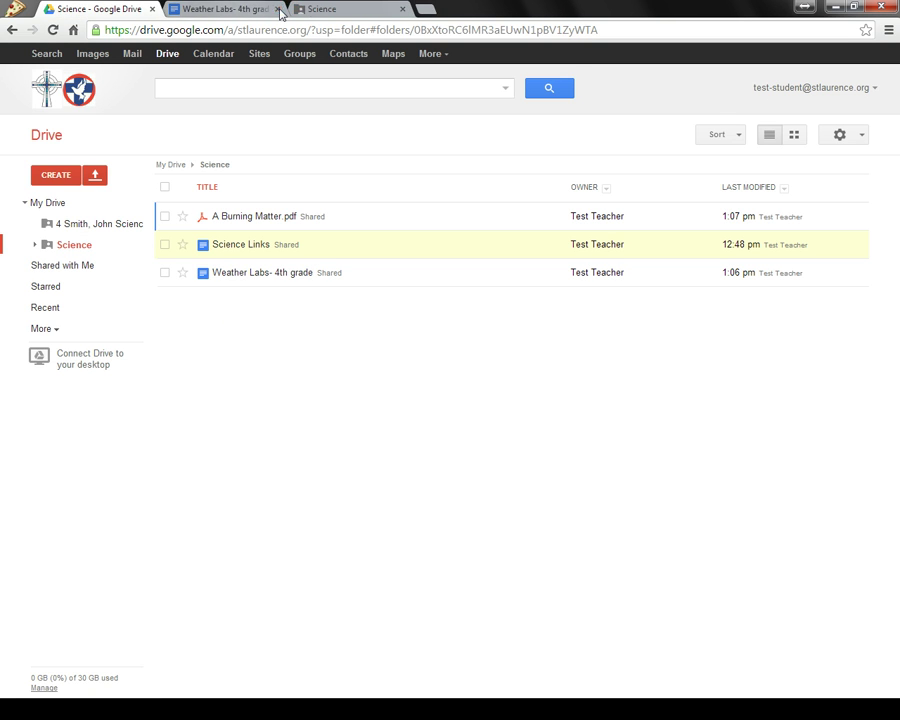
click(278, 9)
click(278, 9)
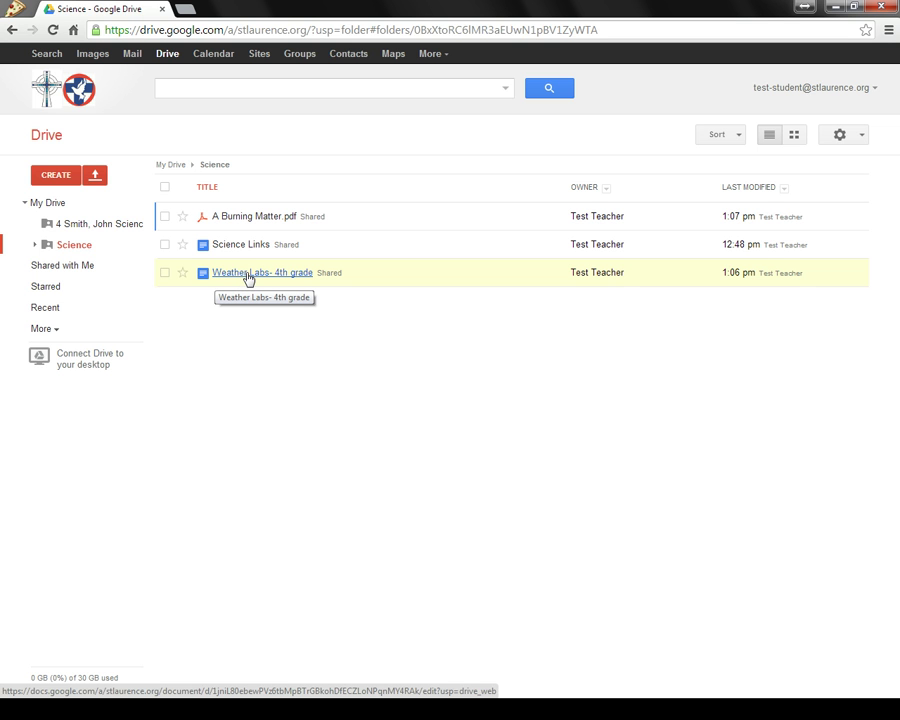
Open the view-only Weather Labs- 4th grade worksheet and look over its Cold Front Collision lab
click(248, 277)
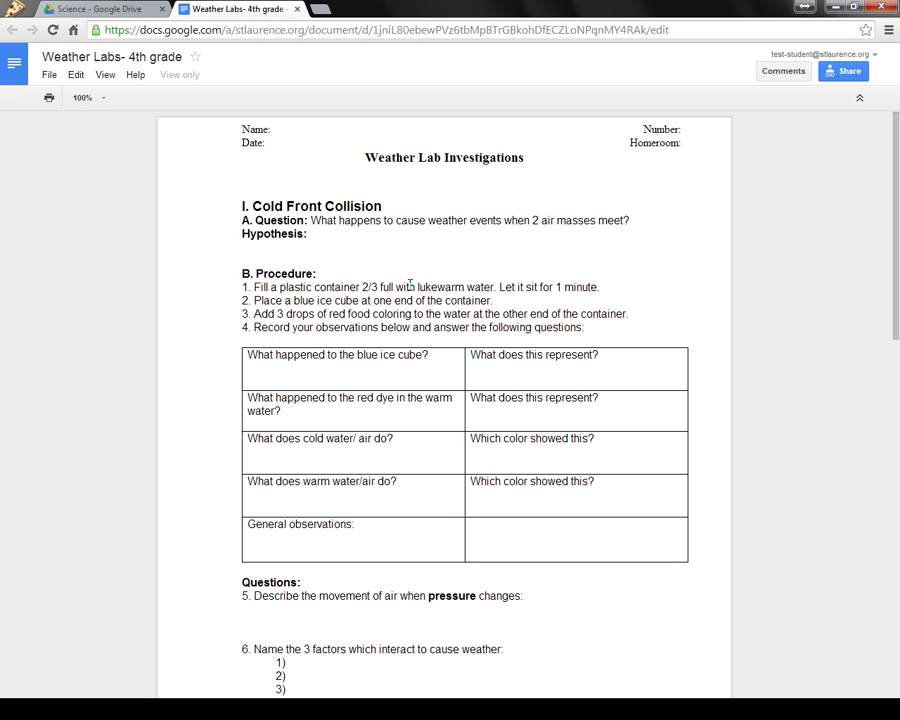
click(512, 281)
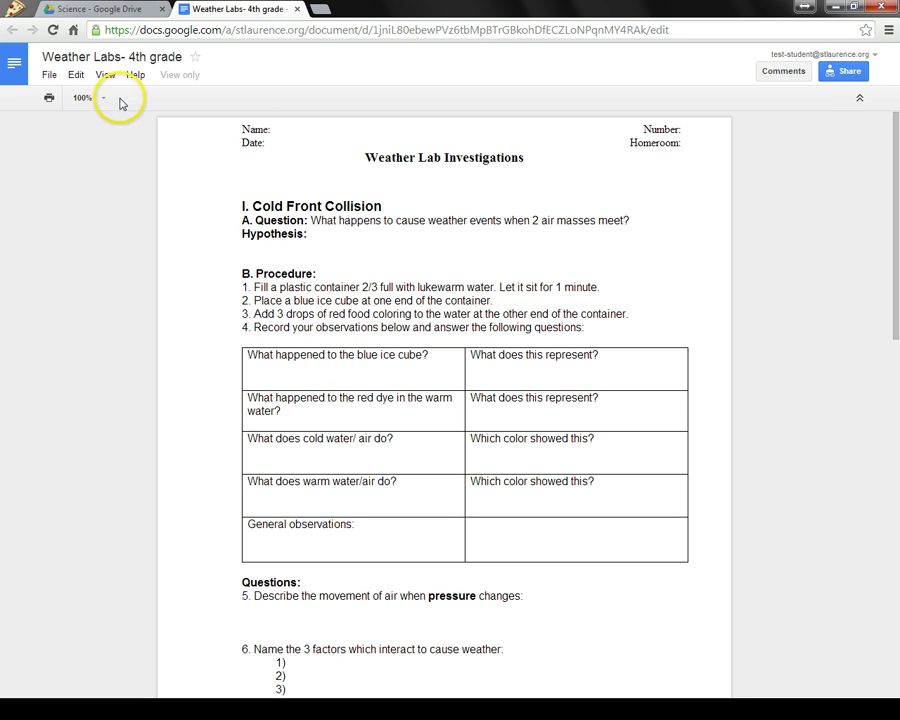
Make a copy of the worksheet, keeping the default name 'Copy of Weather Labs- 4th grade'
click(48, 74)
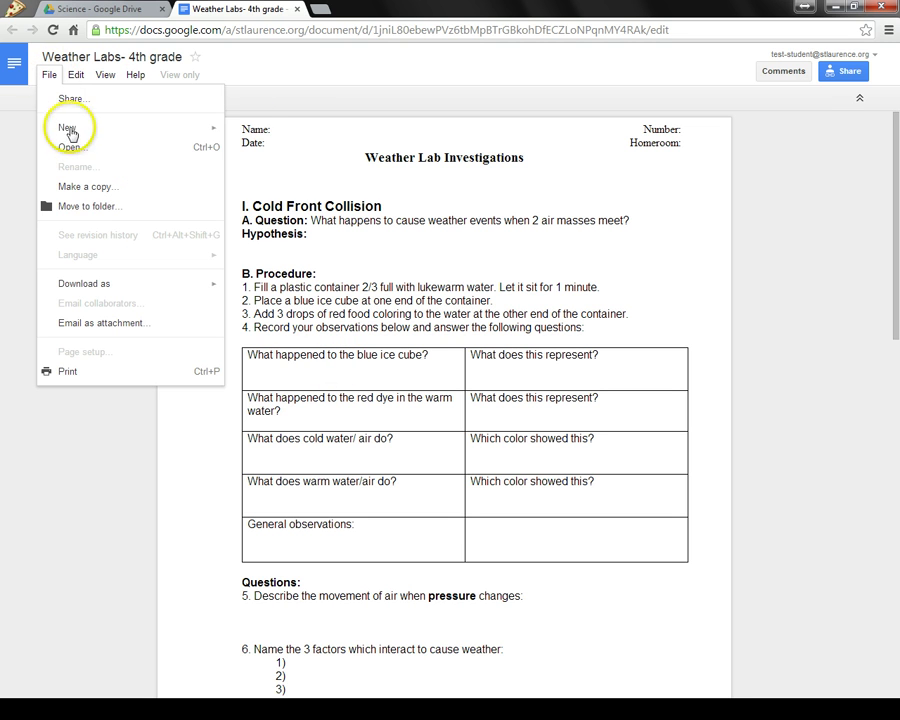
click(96, 194)
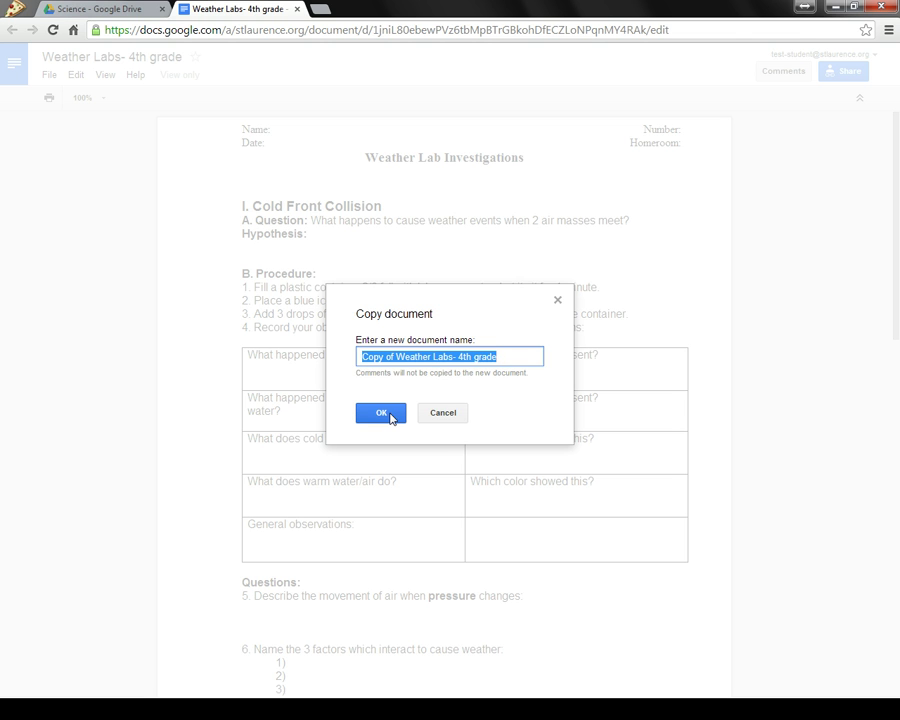
click(381, 413)
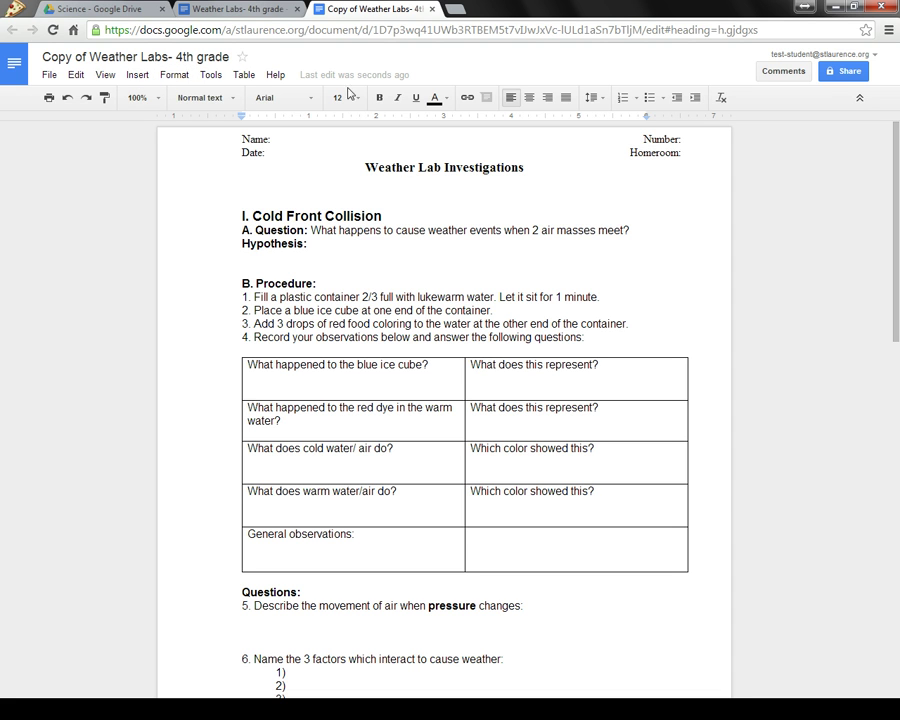
Compare the original worksheet with the copy, then close both tabs
click(256, 12)
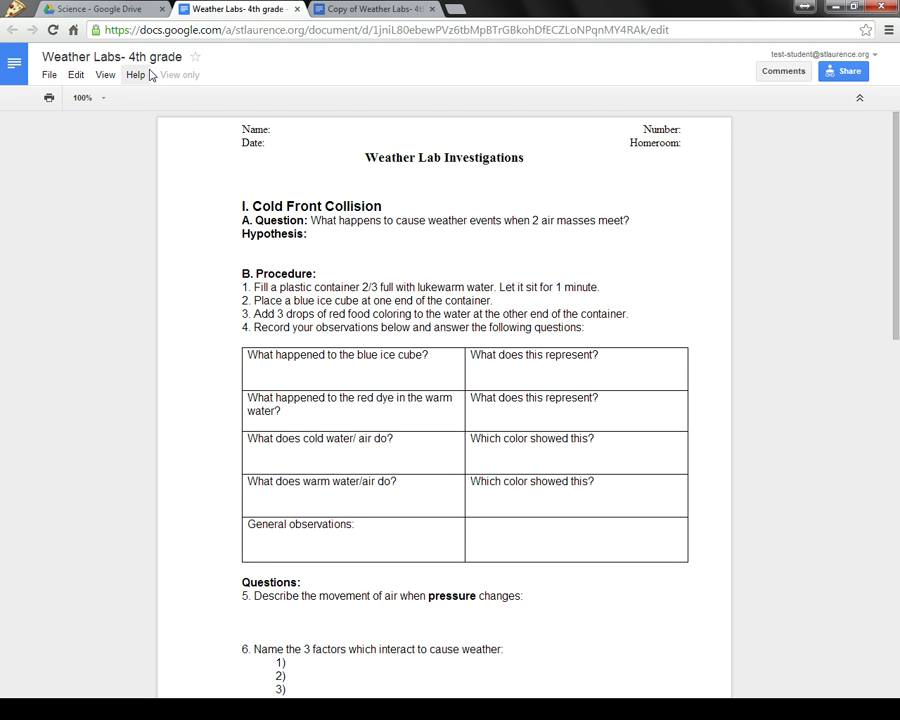
click(385, 10)
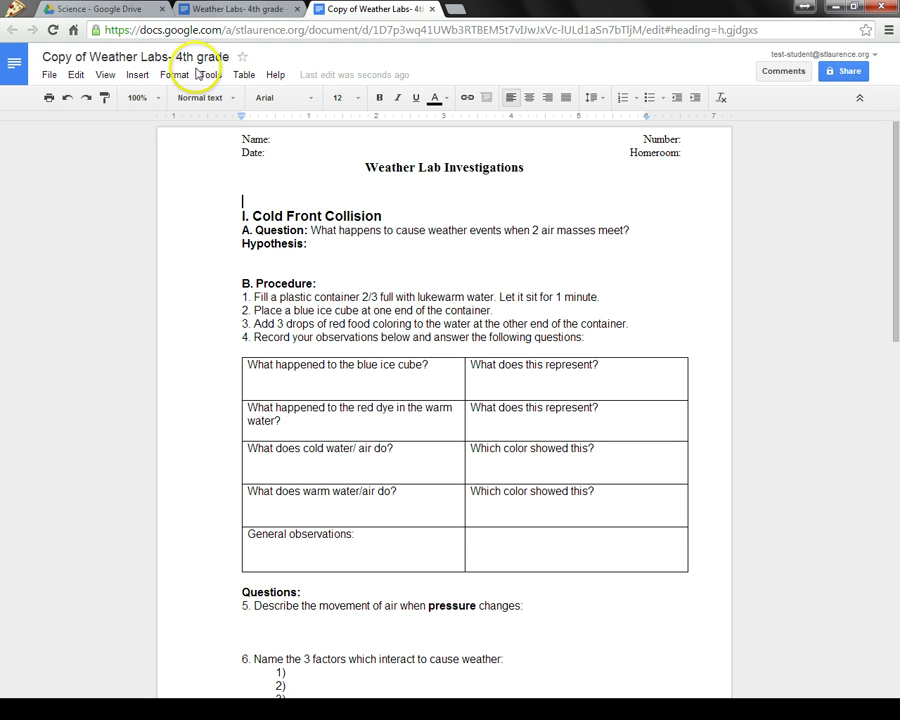
click(297, 9)
click(297, 10)
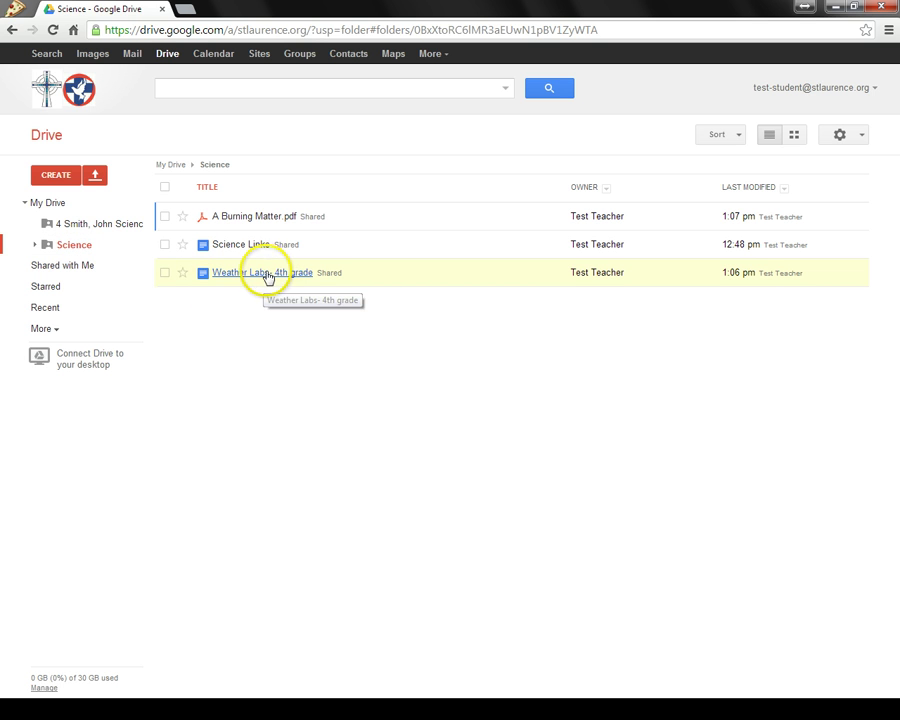
Drag Copy of Weather Labs- 4th grade from My Drive into the student's own folder, then open it
click(52, 204)
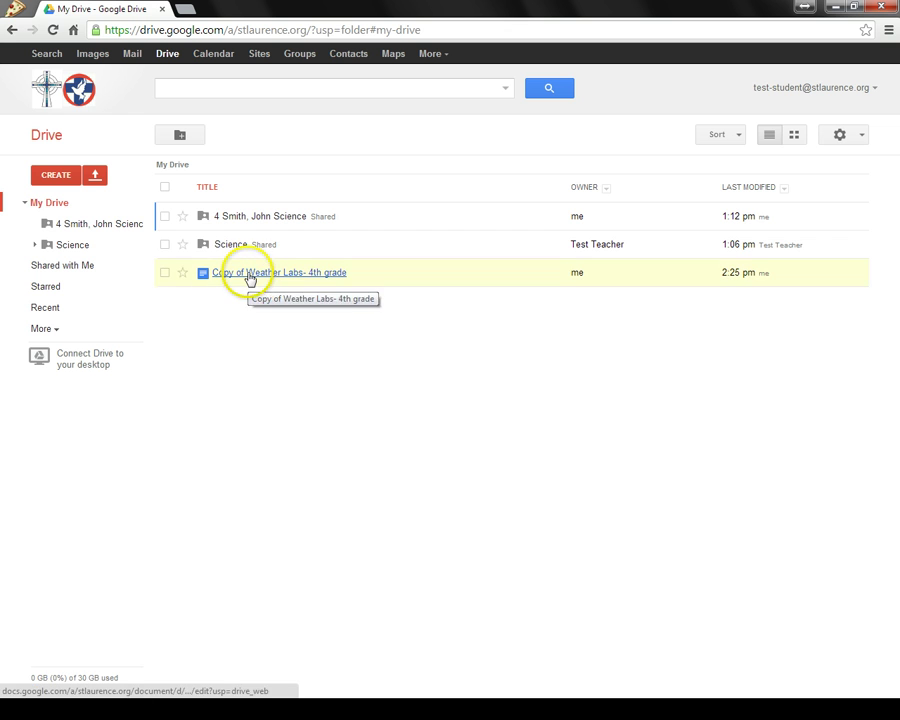
drag(251, 279, 96, 225)
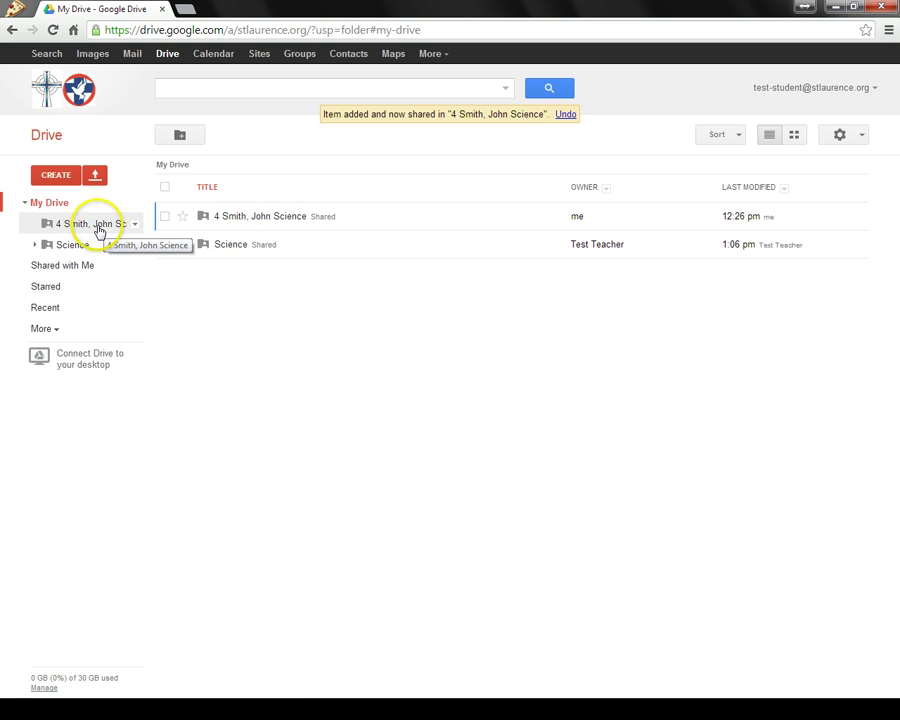
click(91, 225)
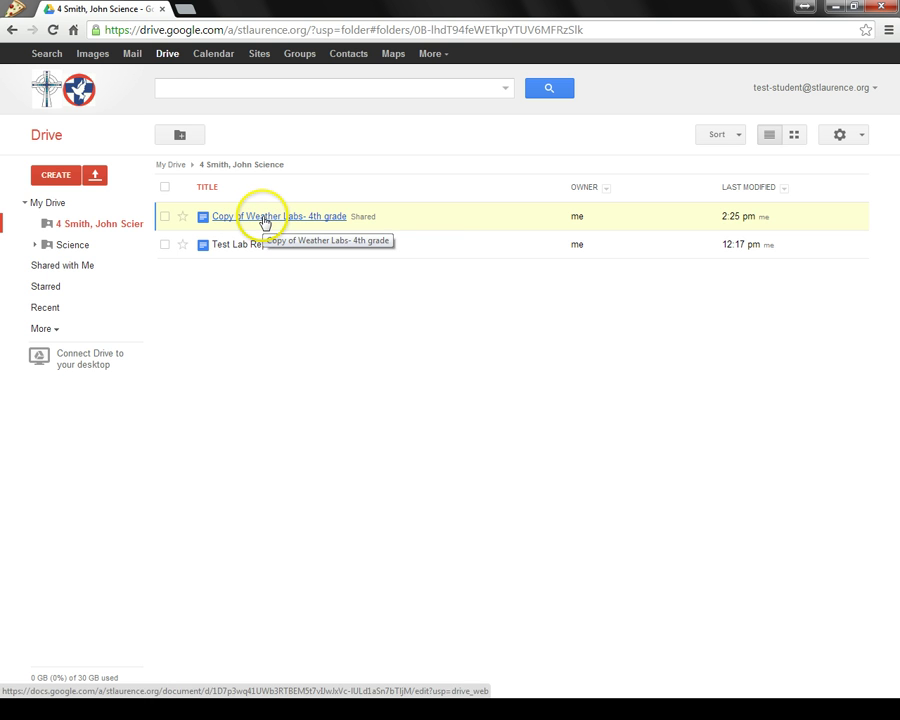
Open the copied worksheet, add a line under the first table question, and go to the Name: header
click(265, 222)
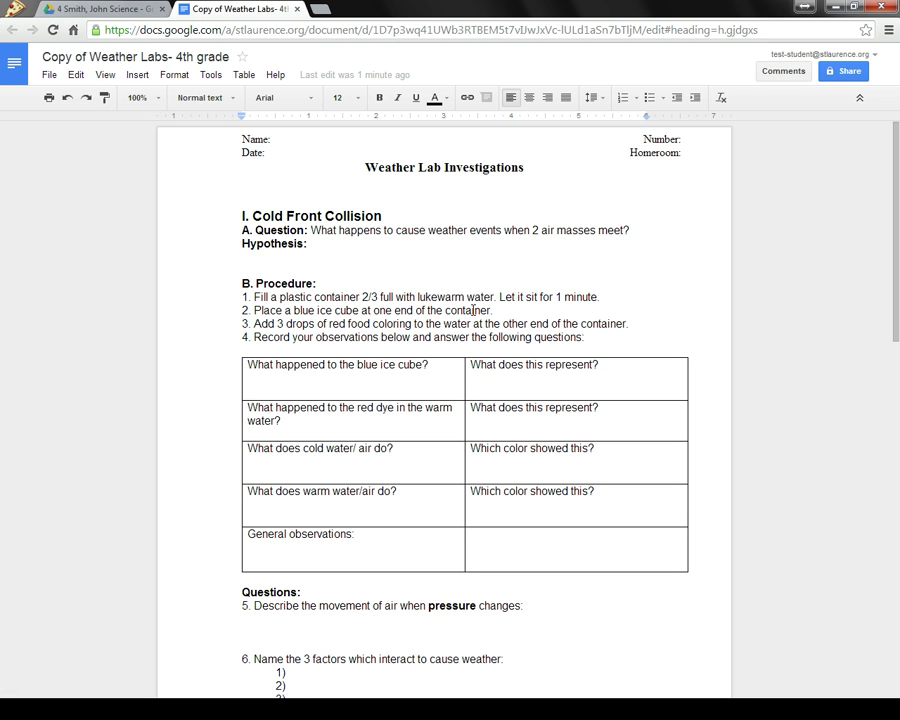
click(452, 370)
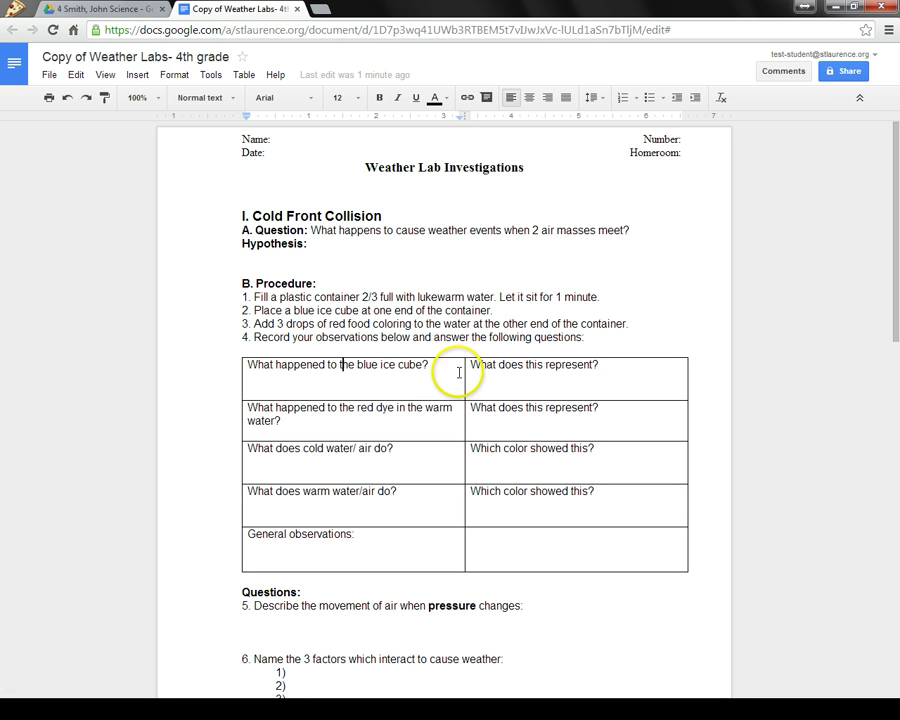
key(Return)
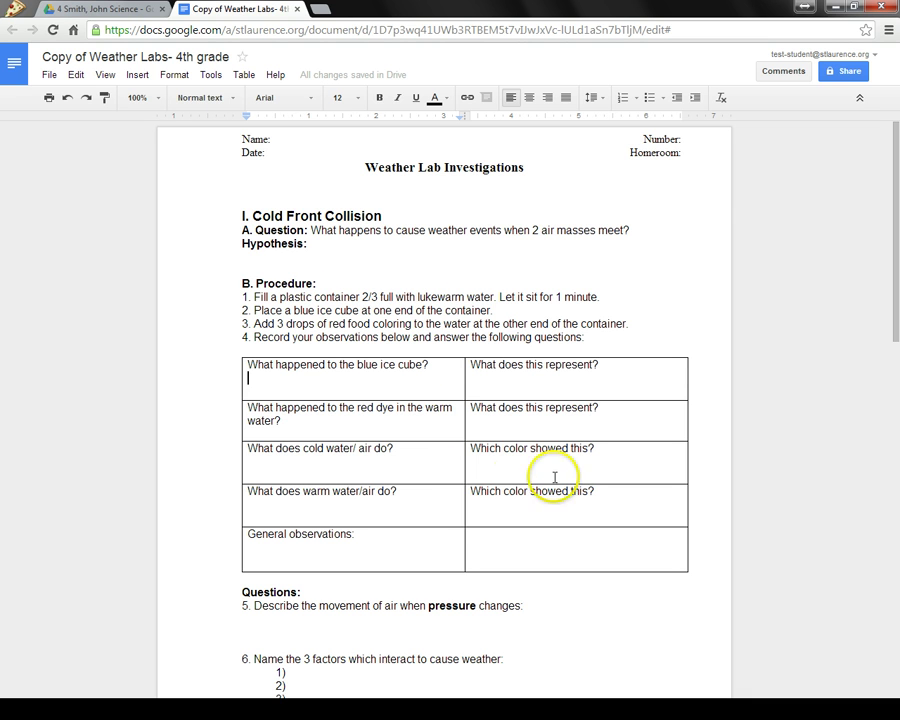
click(319, 139)
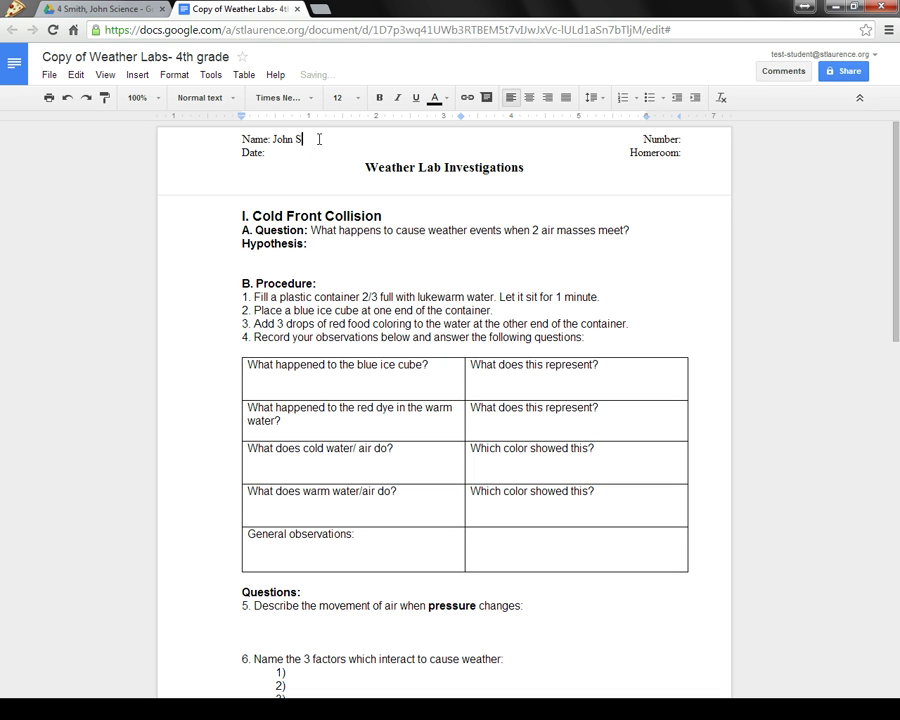
click(306, 151)
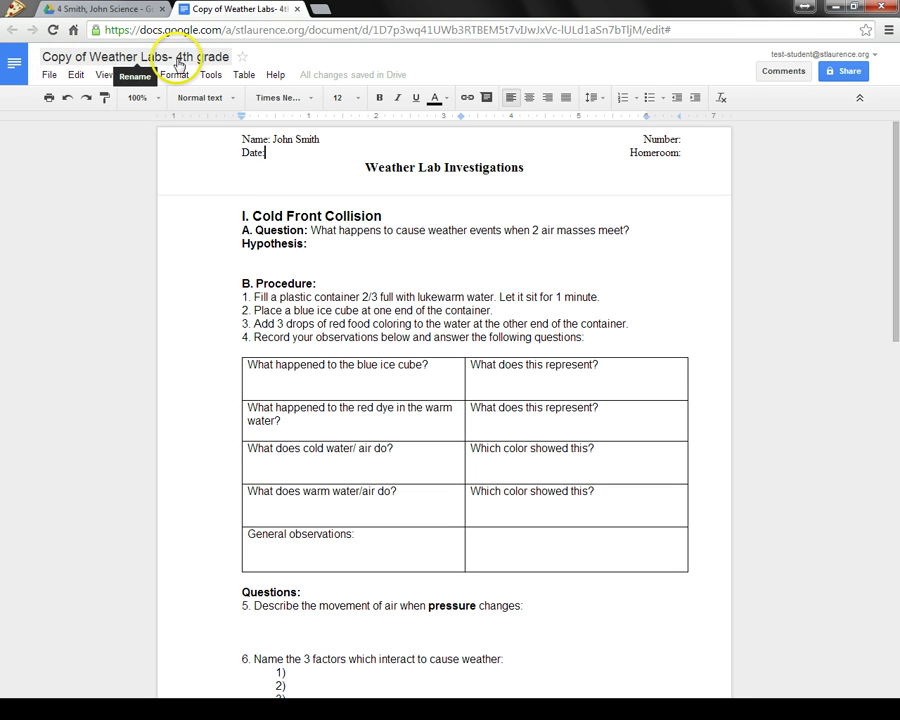
Rename the document to the student's name followed by '- Weather Labs- 4th grade', then close it
click(117, 62)
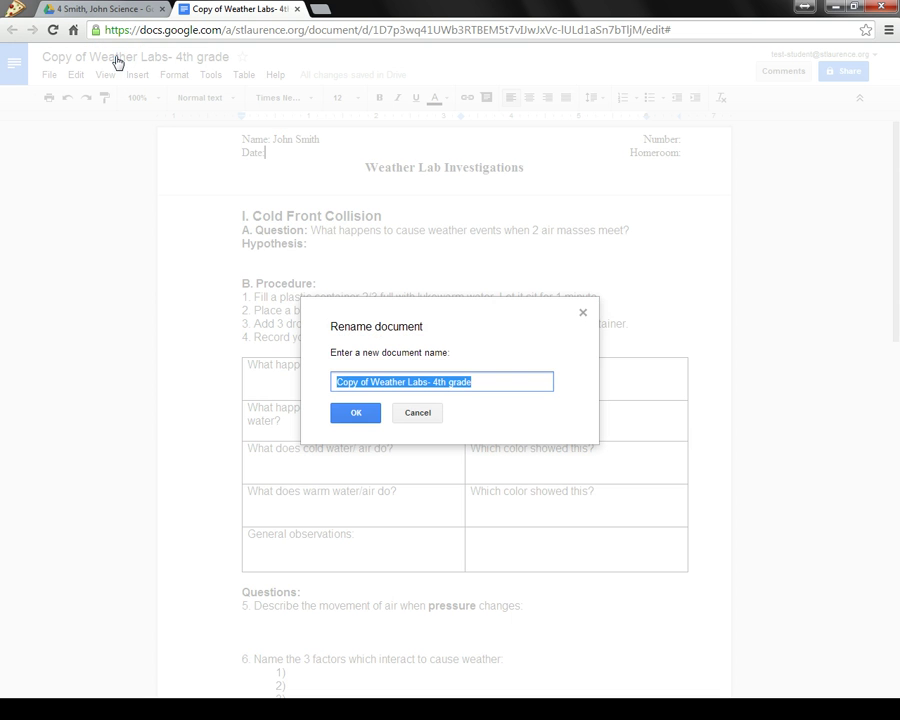
click(371, 383)
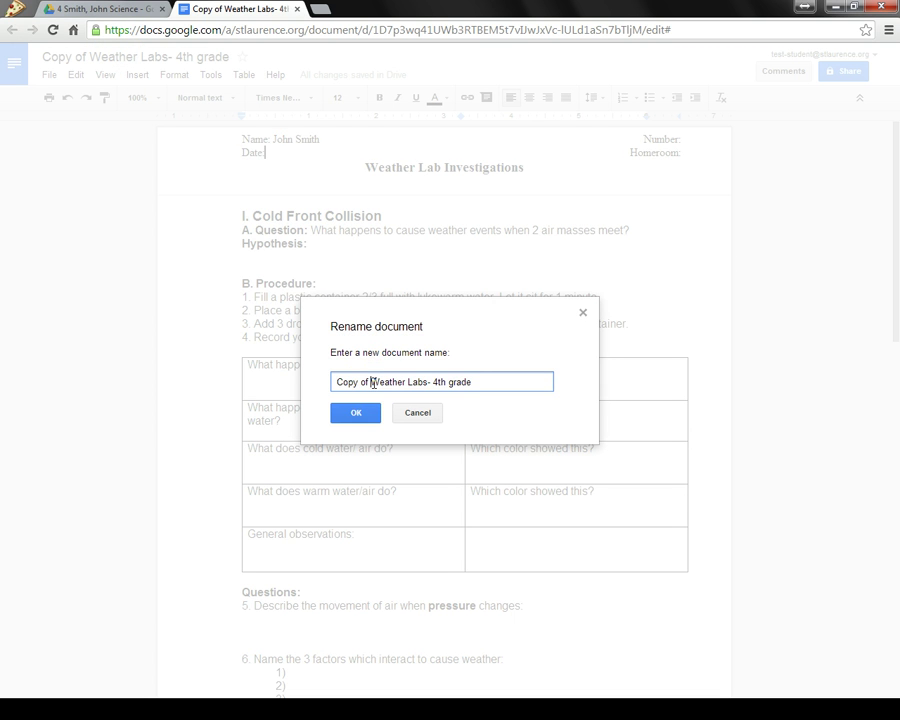
key(BackSpace)
key(BackSpace)
key(BackSpace)
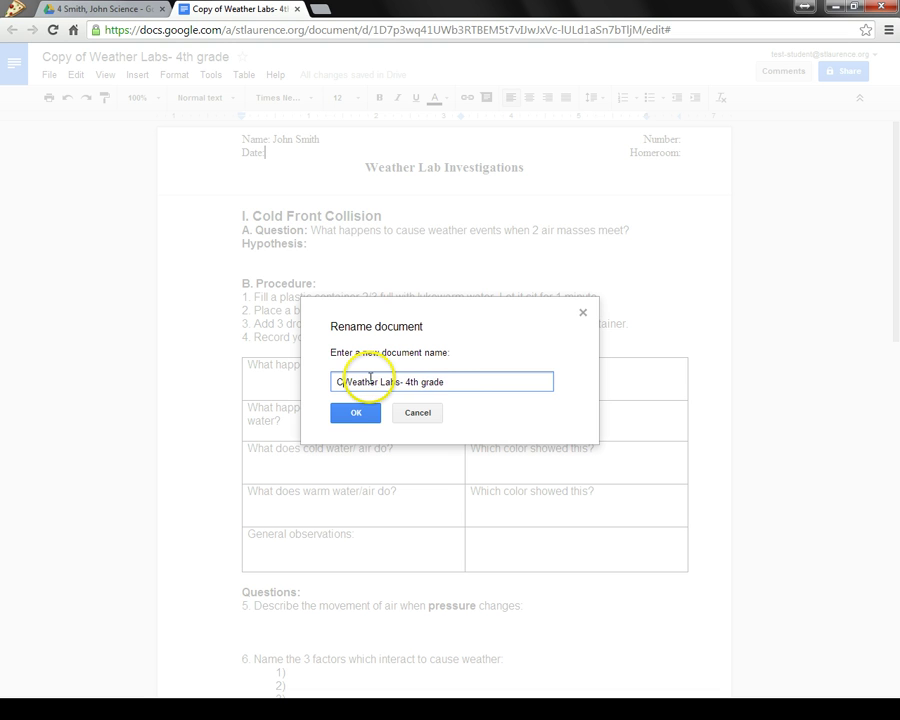
text(John Smith -)
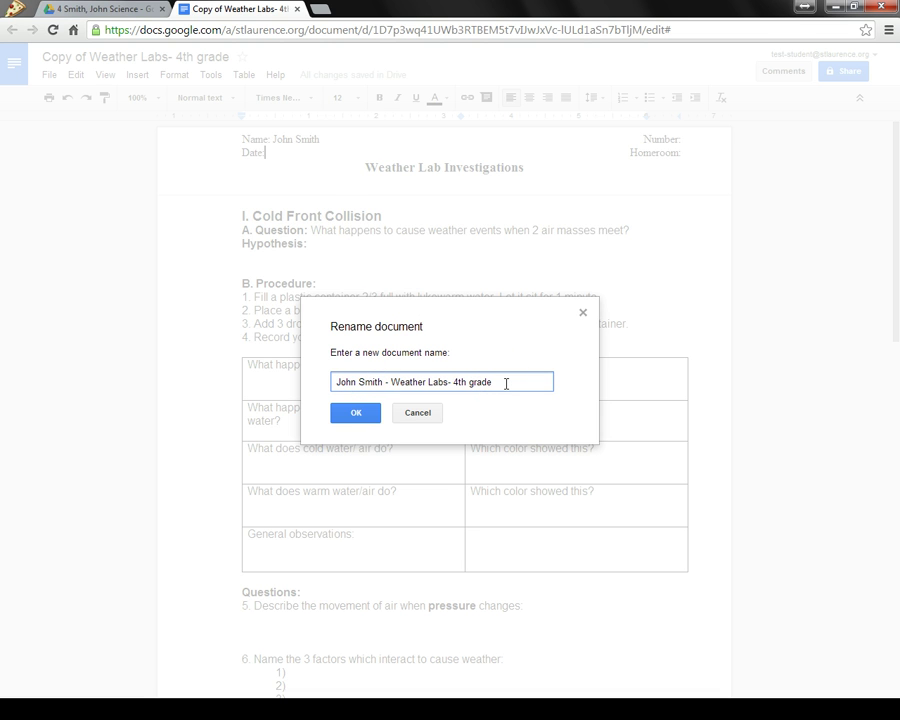
click(365, 414)
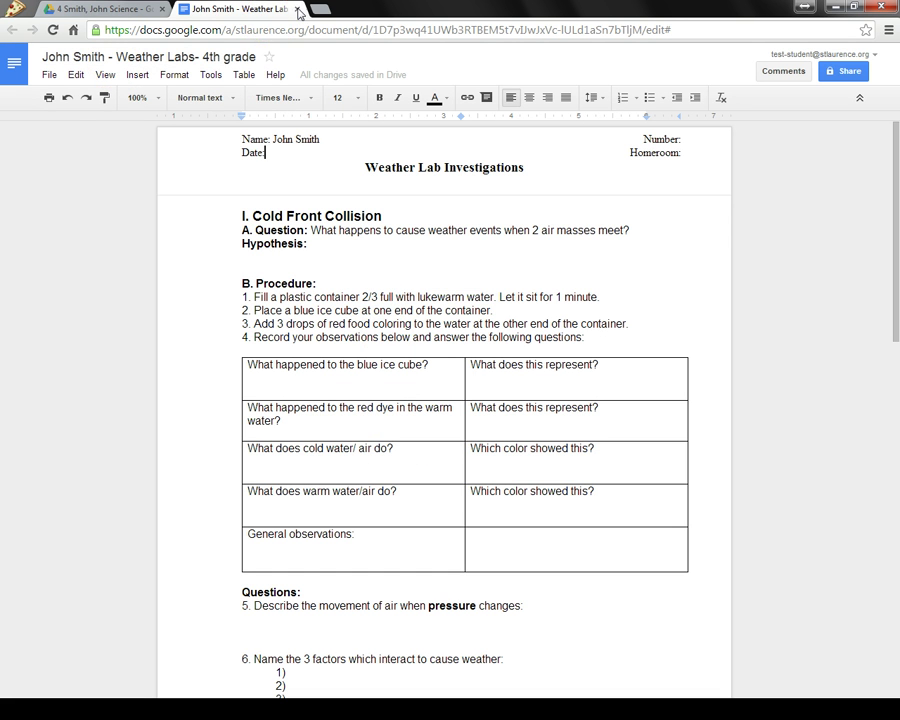
click(298, 10)
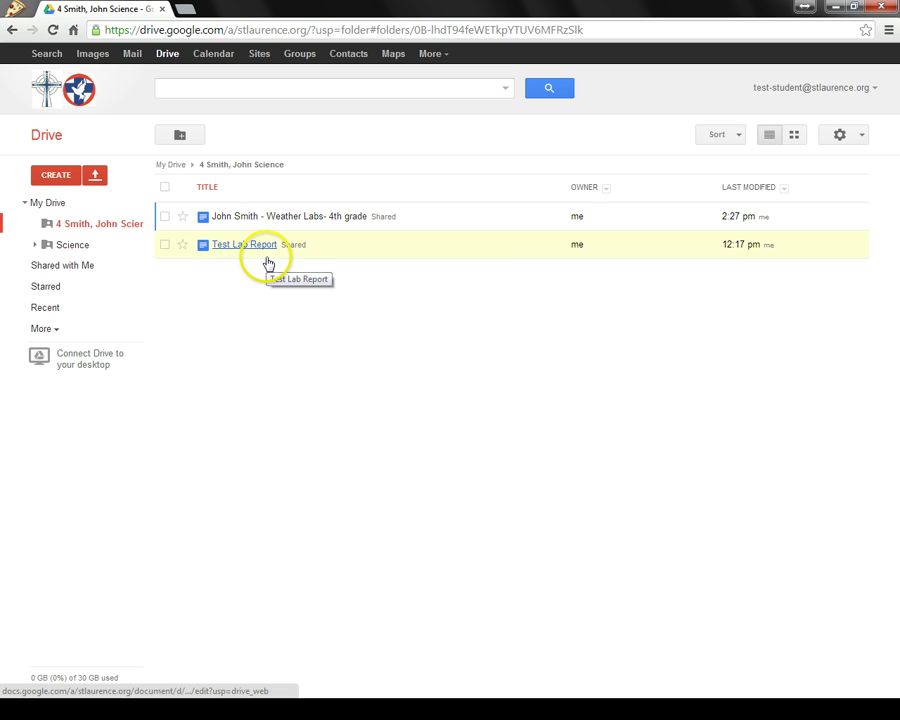
Check the Science class folder, then return to the student's folder showing the renamed worksheet
click(67, 246)
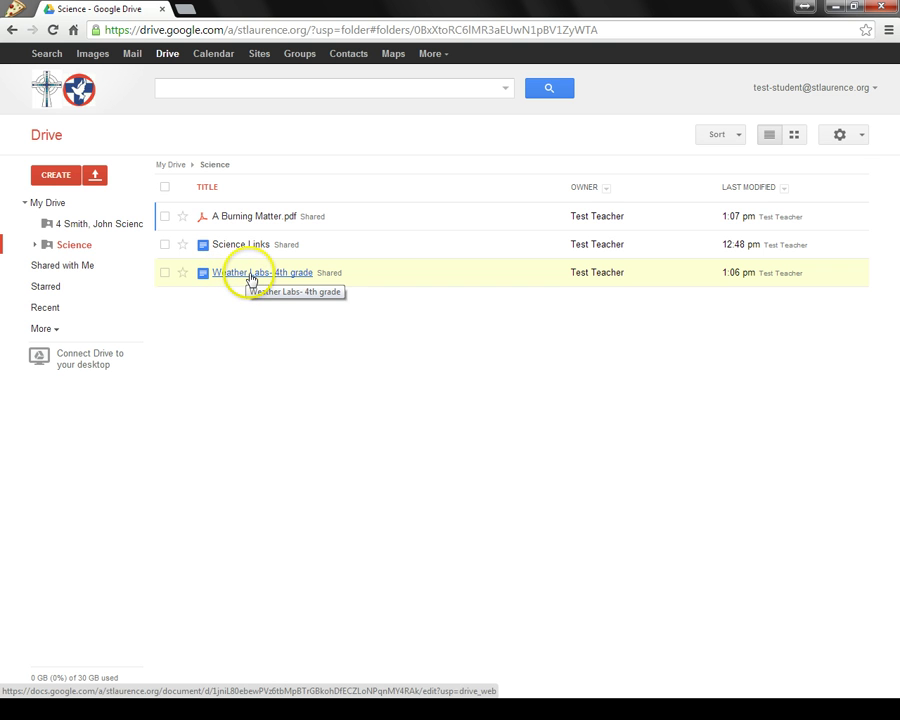
click(112, 226)
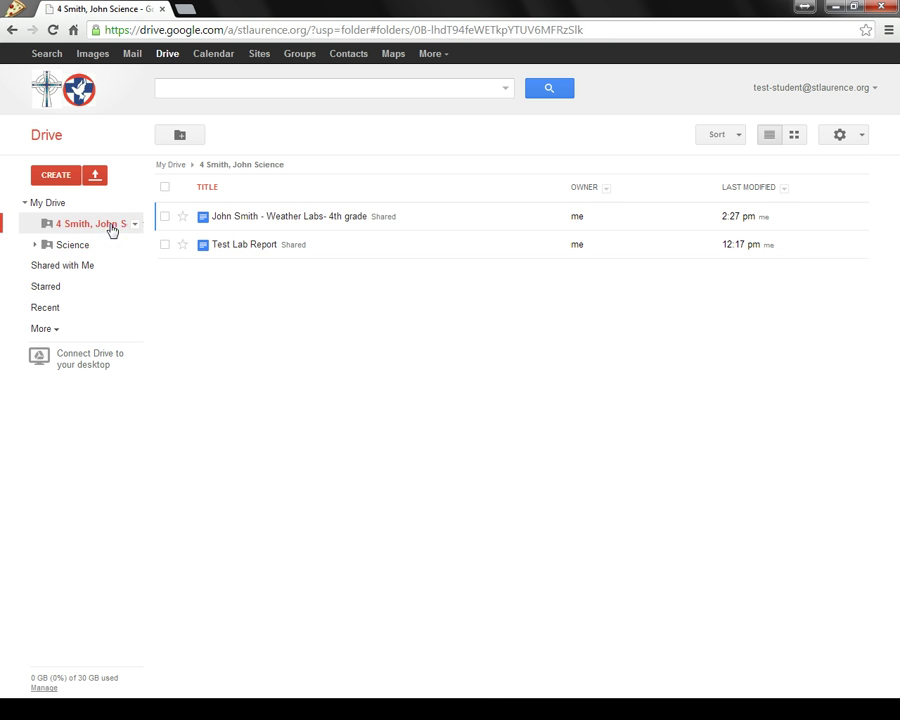